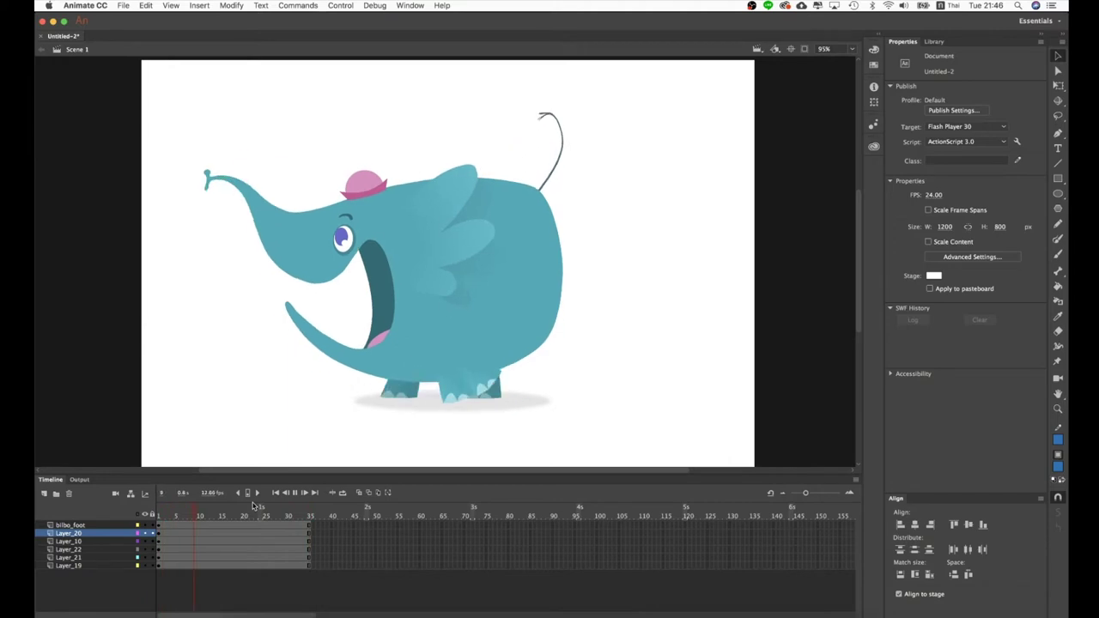
Step: Open the elephant's body walk-cycle symbol and play its timeline from frame 1
left_click(375, 172)
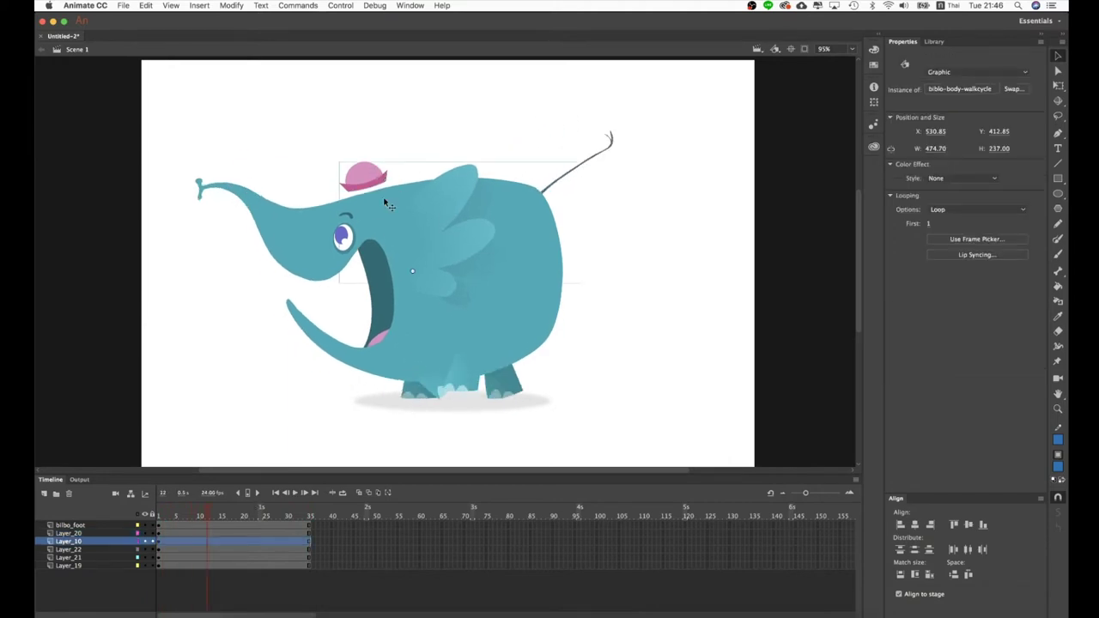
double_click(379, 179)
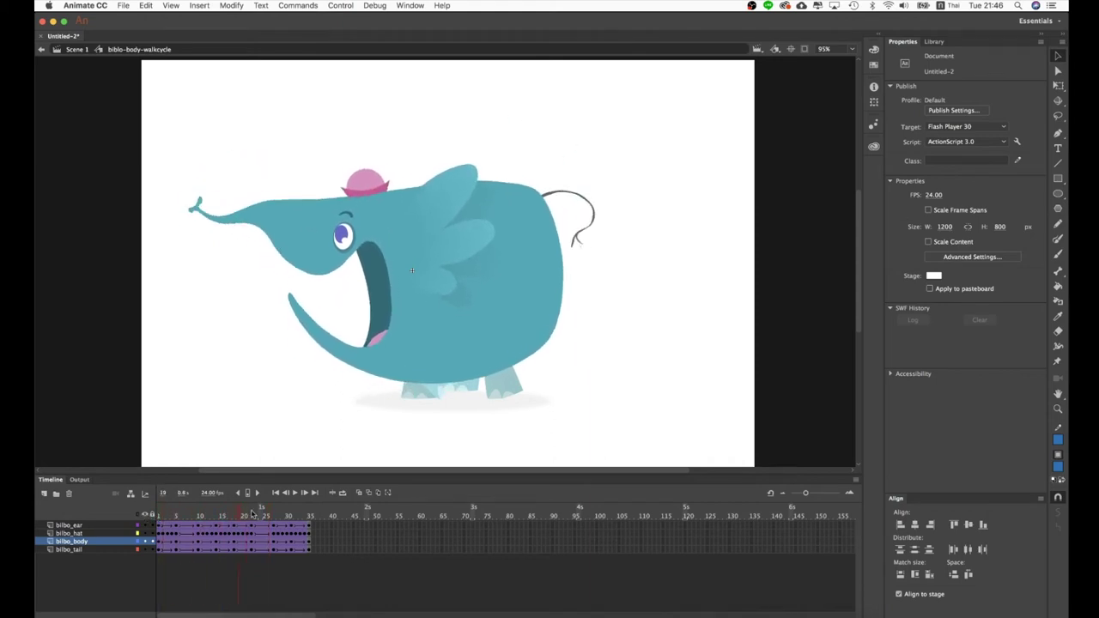
left_click_drag(225, 509, 102, 522)
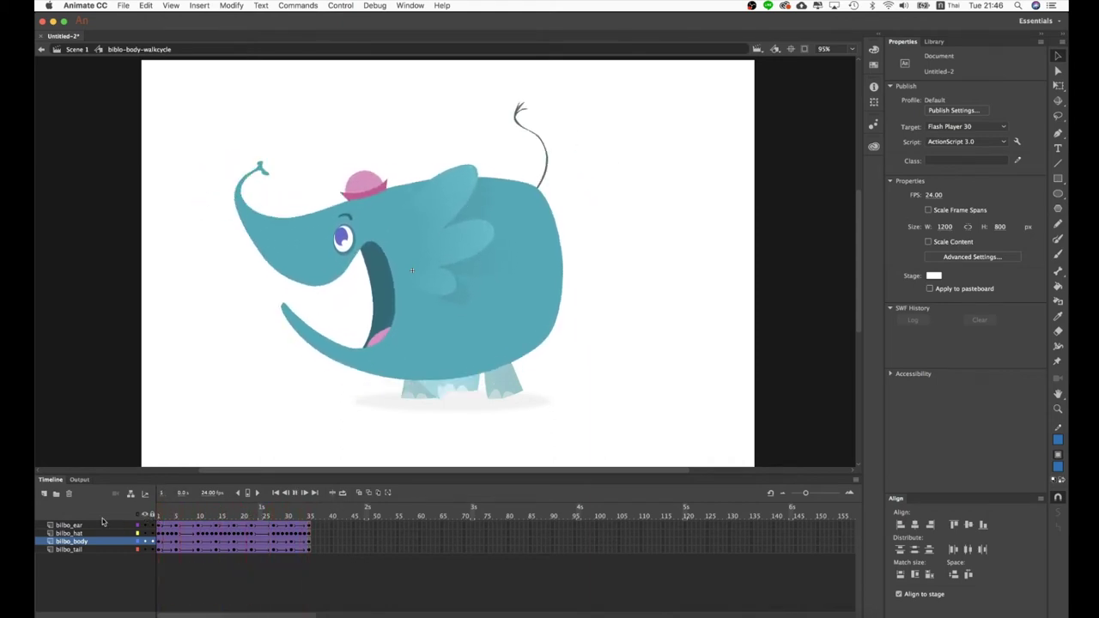
key("Return")
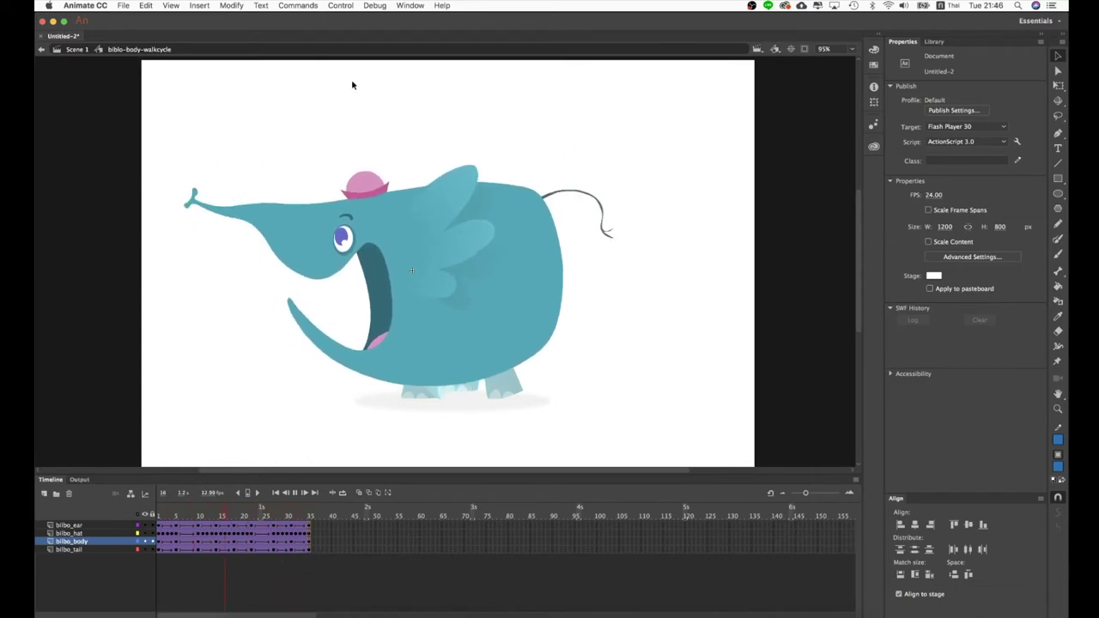
key("Return")
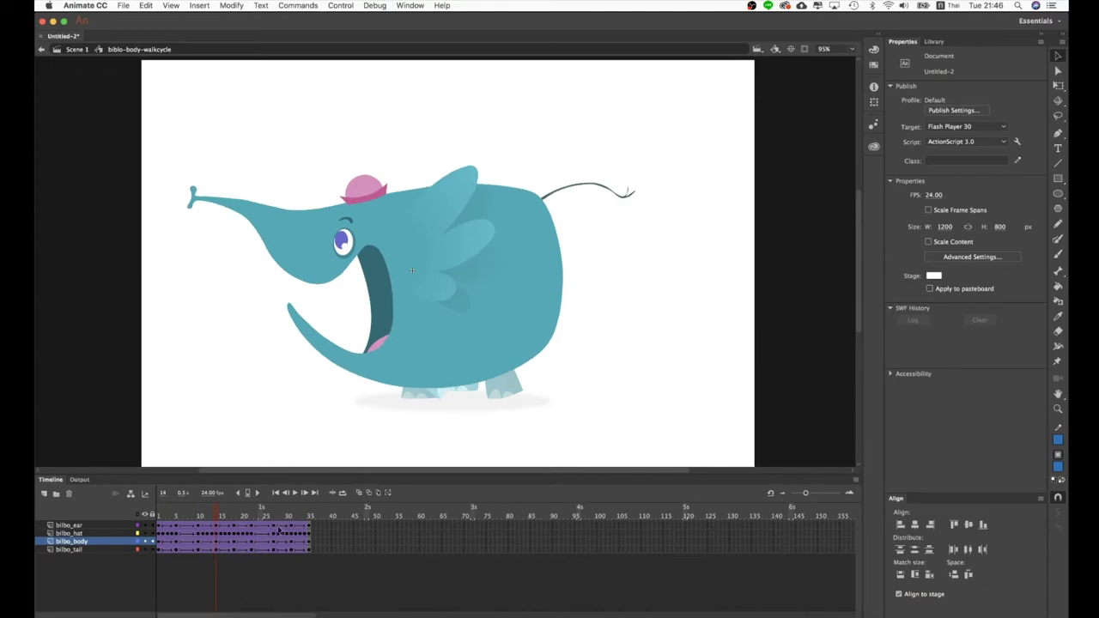
Step: Select all frames of the ear, hat, body and tail layers and review the available frame commands
left_click_drag(314, 525, 159, 549)
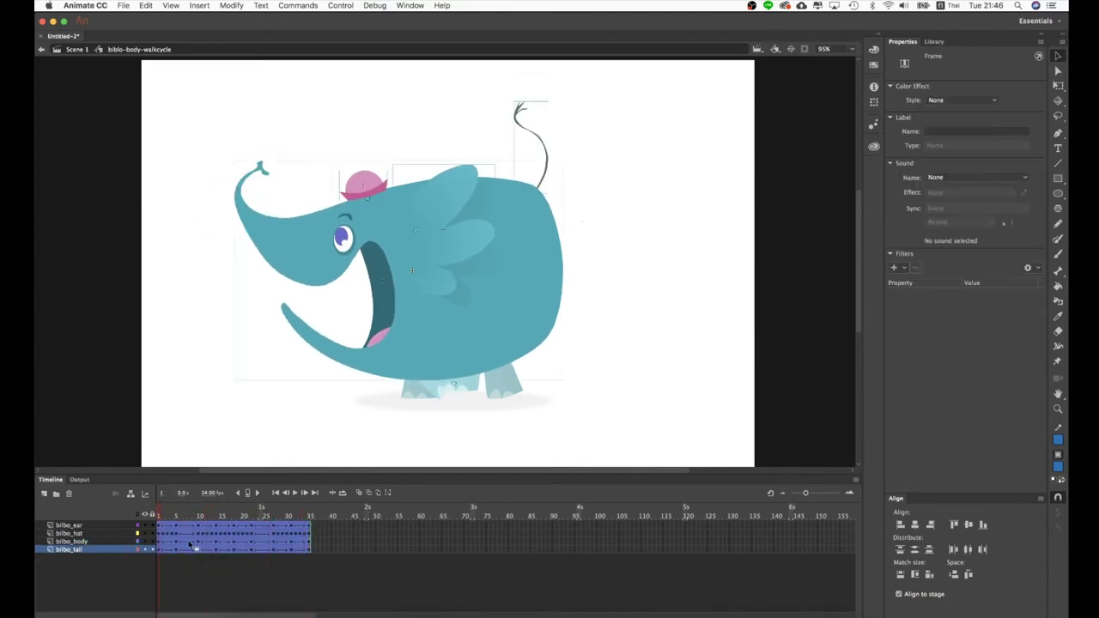
right_click(188, 544)
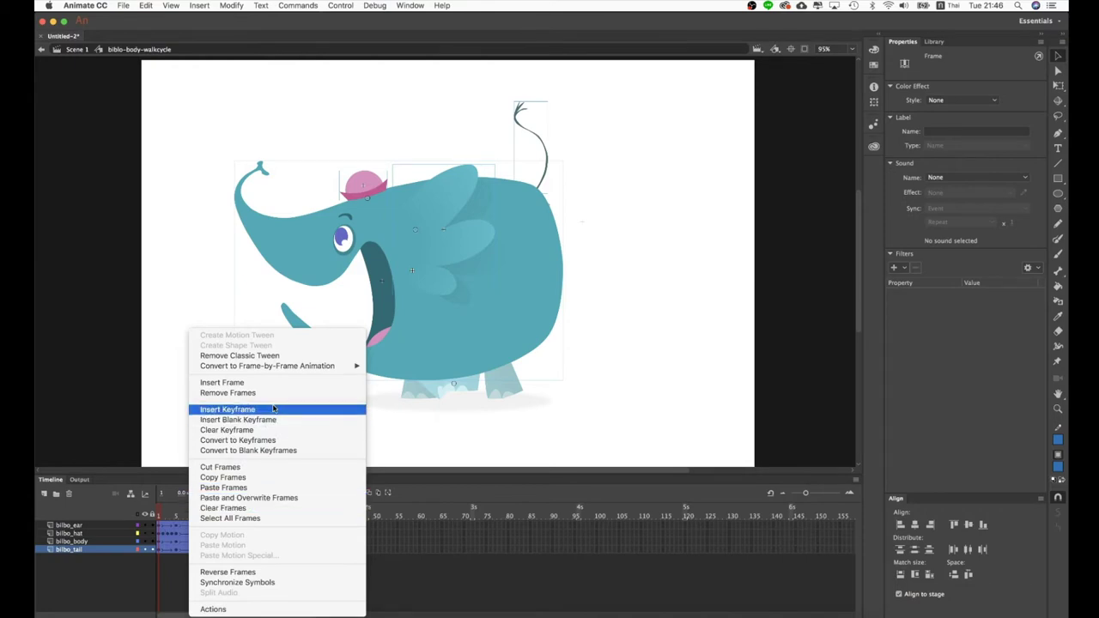
left_click(163, 581)
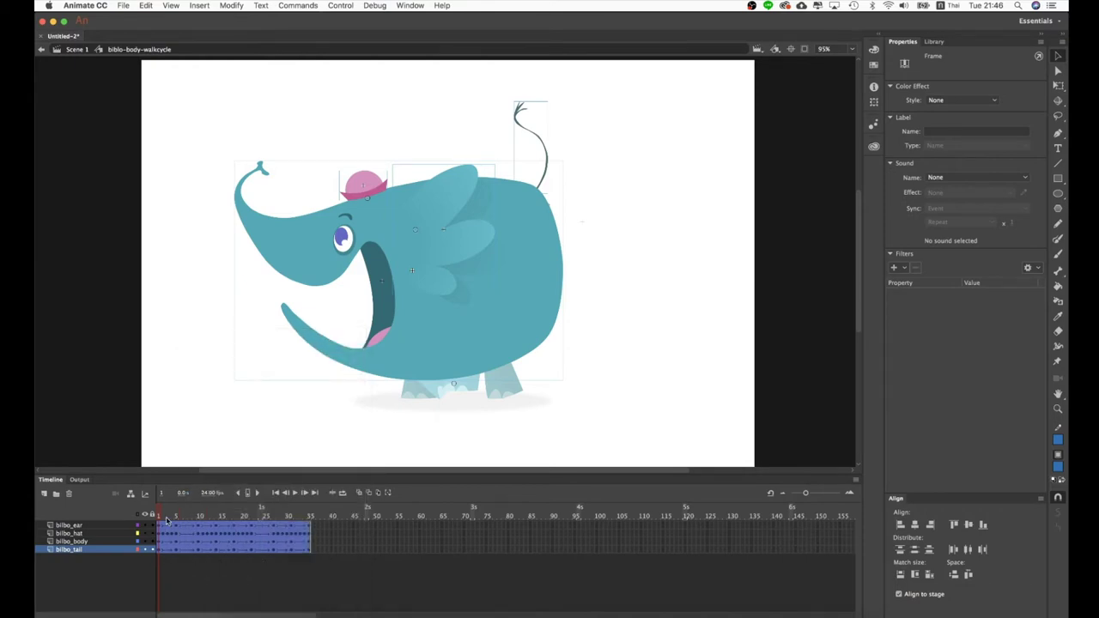
left_click_drag(167, 518, 98, 504)
Step: Return to Scene 1 and preview the complete walk cycle on the main timeline
left_click(77, 49)
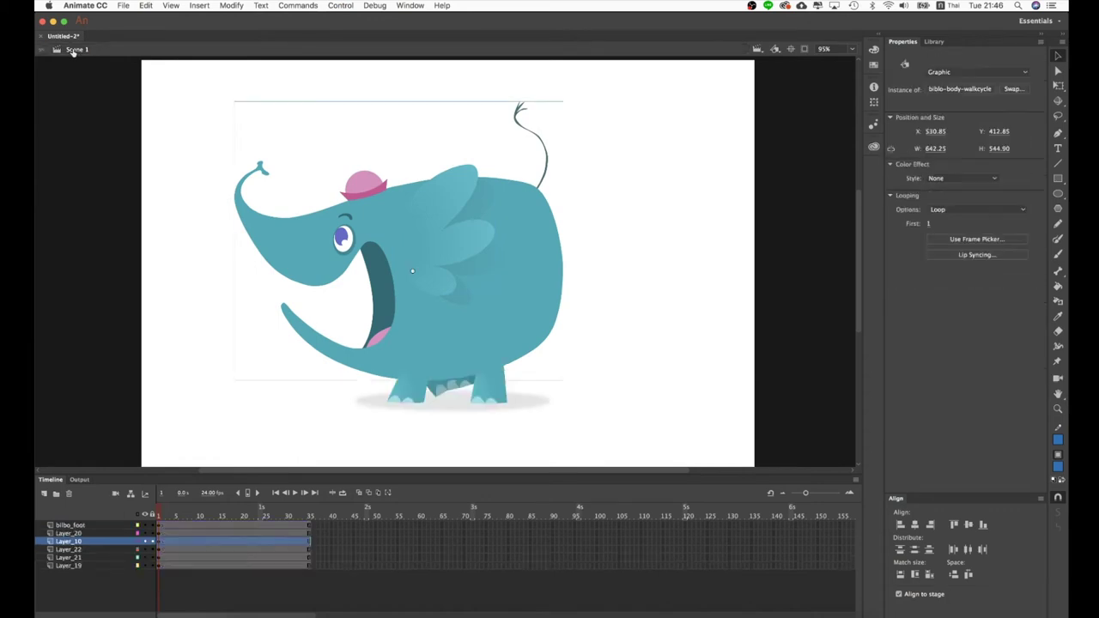
left_click_drag(158, 514, 254, 508)
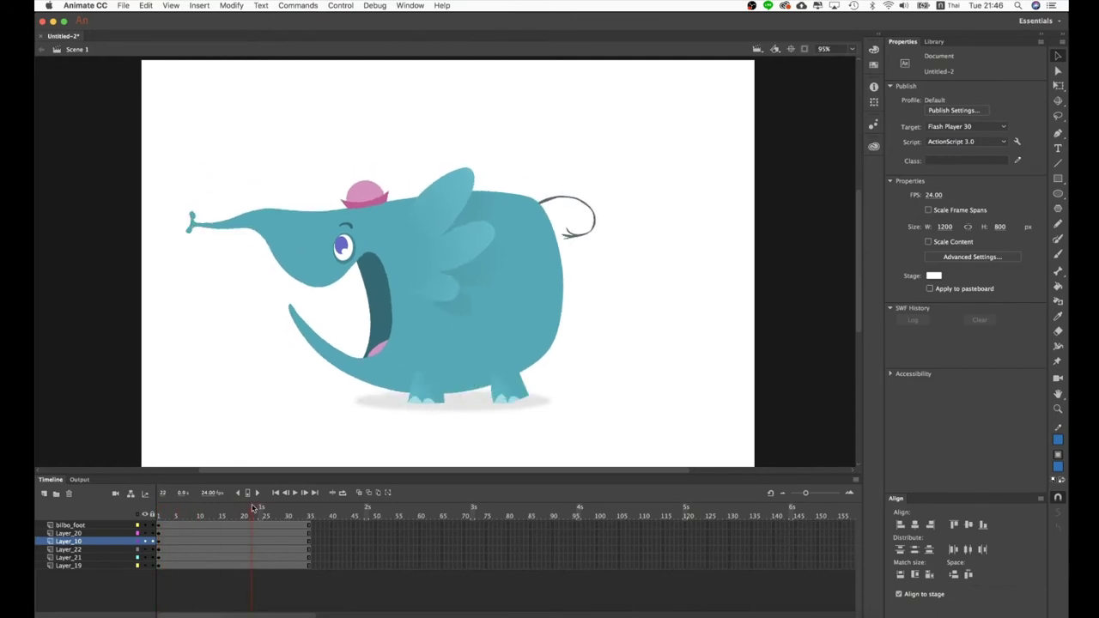
key("Return")
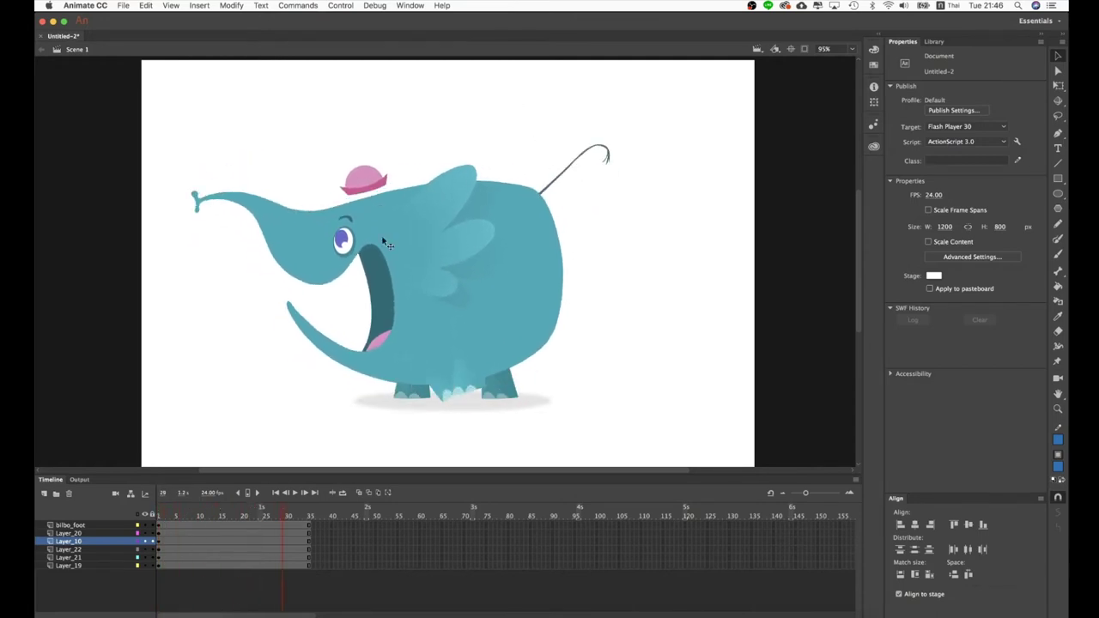
Step: Reopen the body walk-cycle symbol from frame 1 and play through its layered animation
left_click(367, 185)
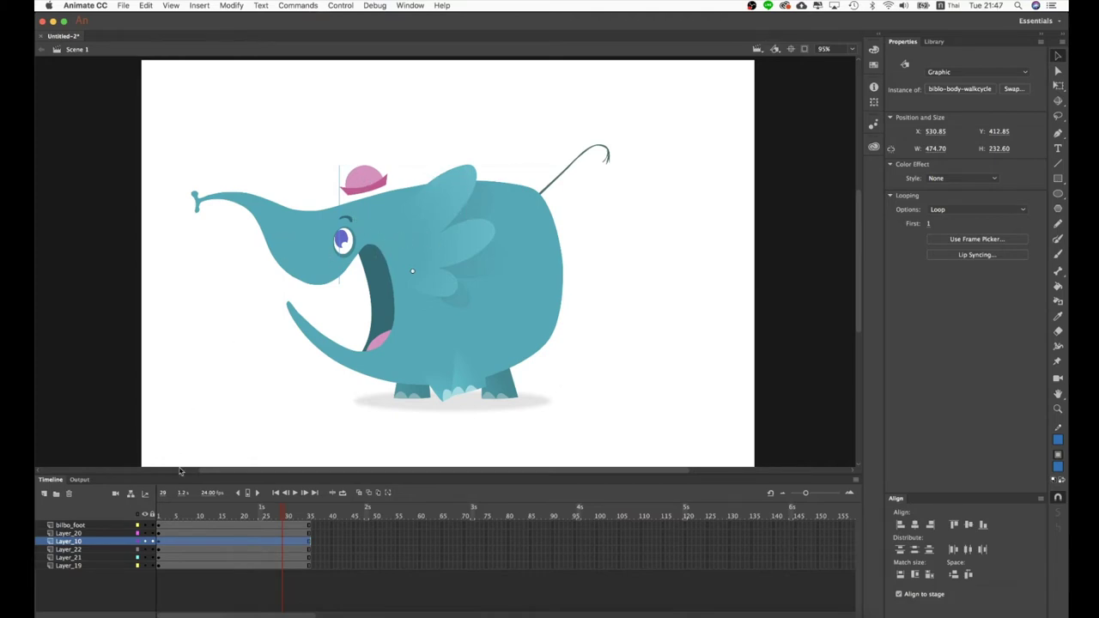
left_click_drag(176, 519, 124, 519)
left_click(373, 370)
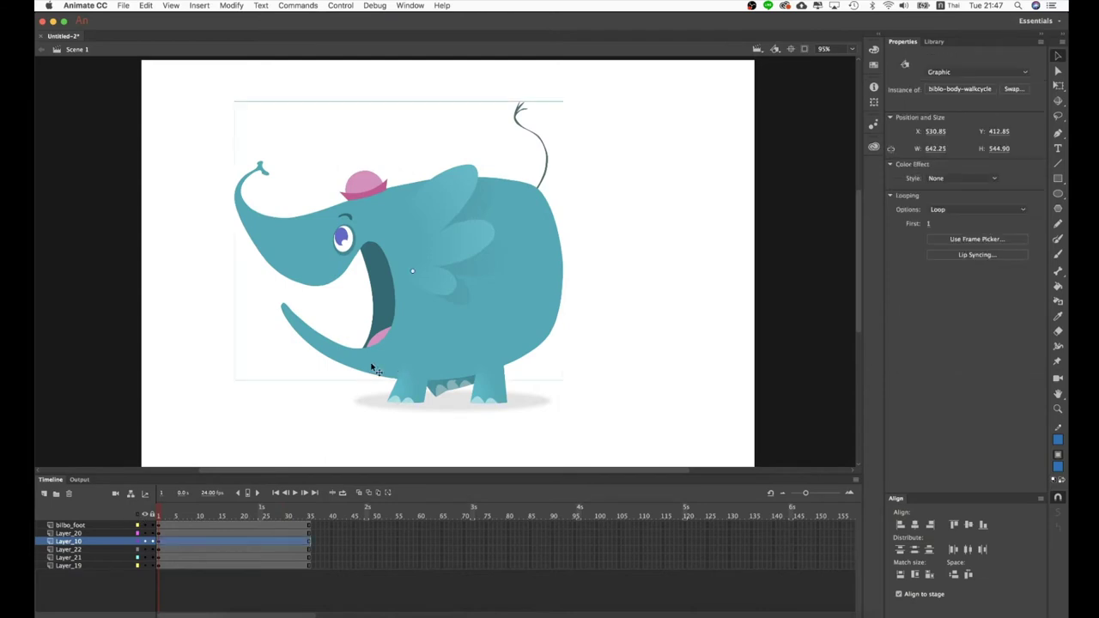
double_click(362, 367)
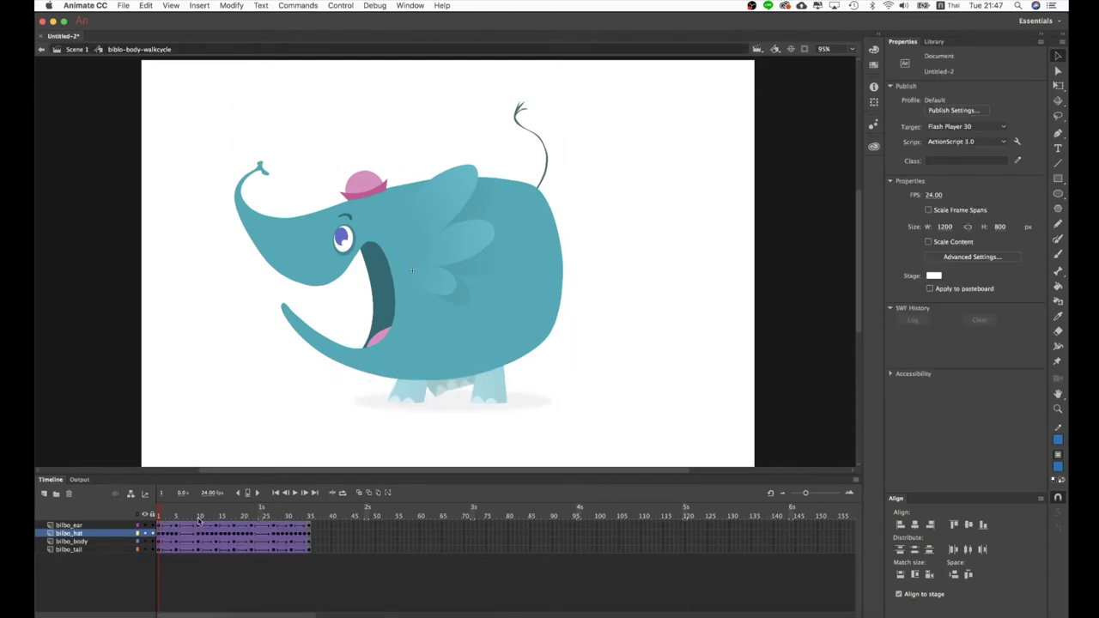
key("Return")
key("Return")
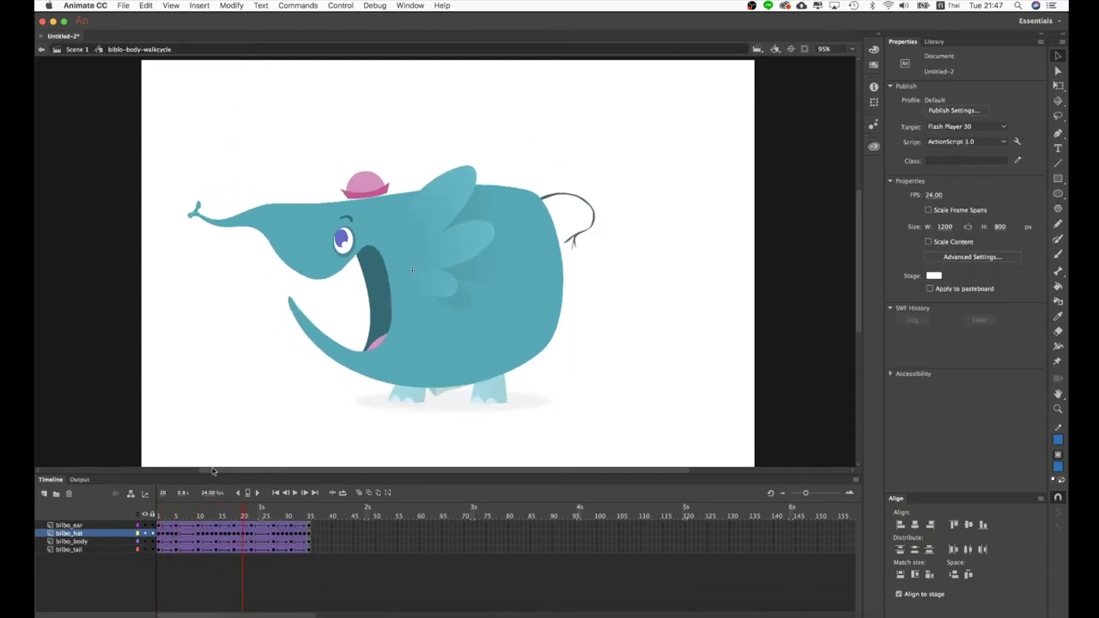
left_click(158, 516)
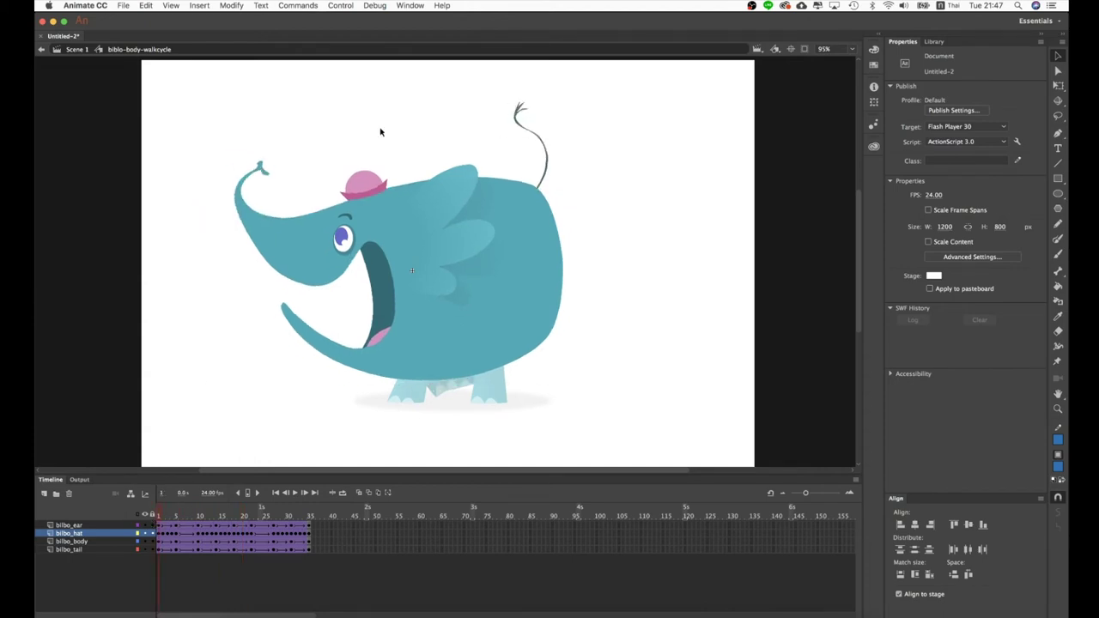
Step: Inspect the hat and body instances and their layers inside the walk-cycle symbol
left_click(362, 187)
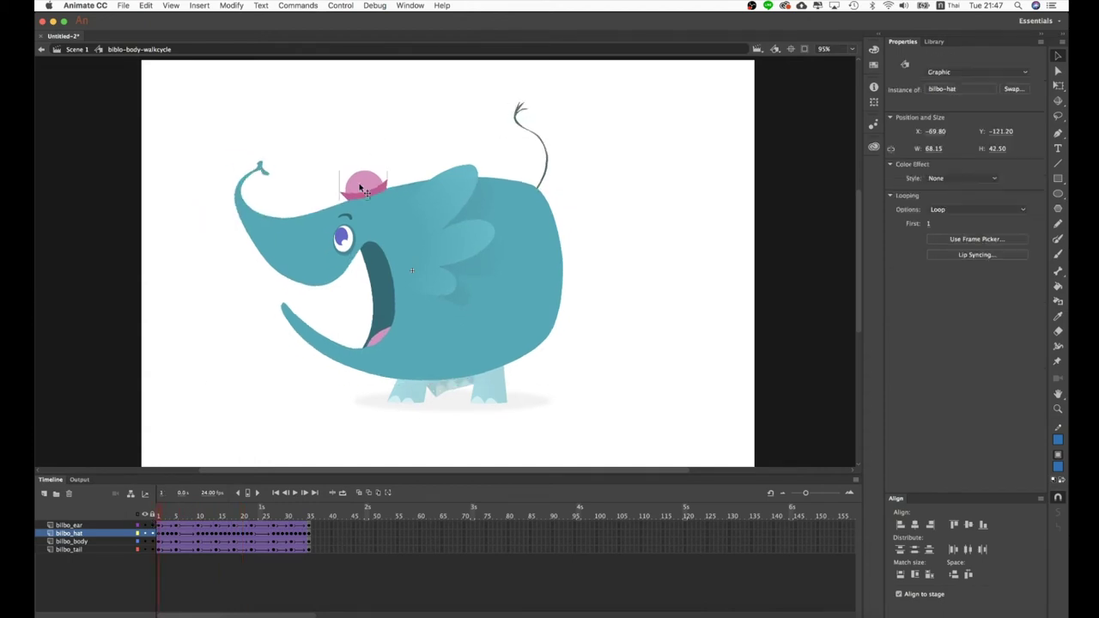
left_click(144, 534)
left_click(146, 534)
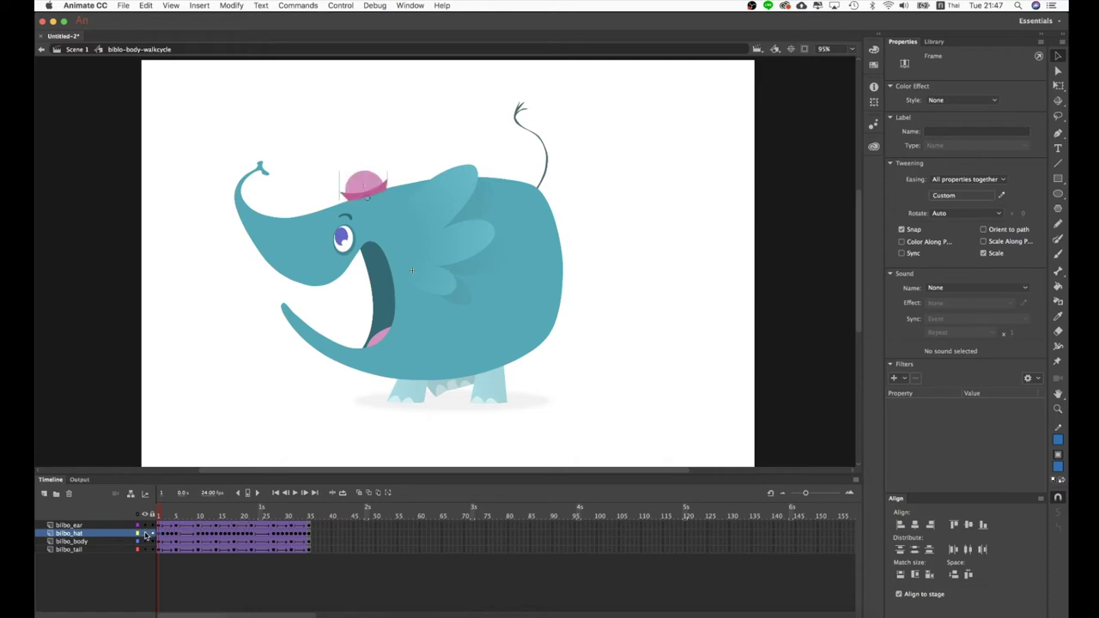
left_click(324, 248)
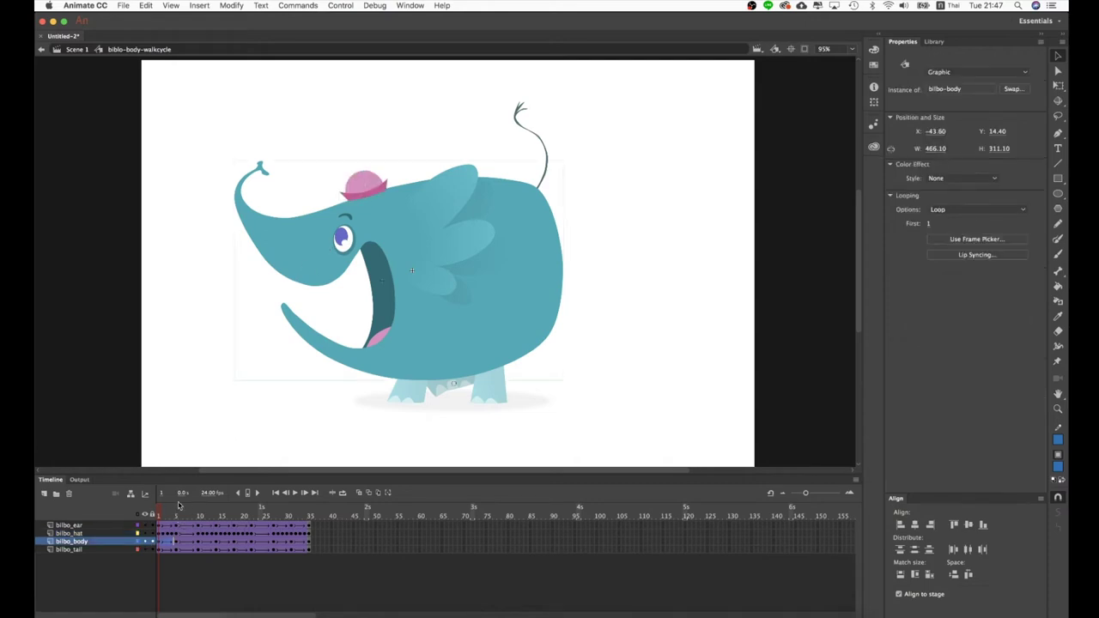
left_click_drag(161, 515, 124, 518)
Step: Open the nested bilbo-body symbol, play its animation and return to frame 1
left_click(267, 230)
double_click(269, 238)
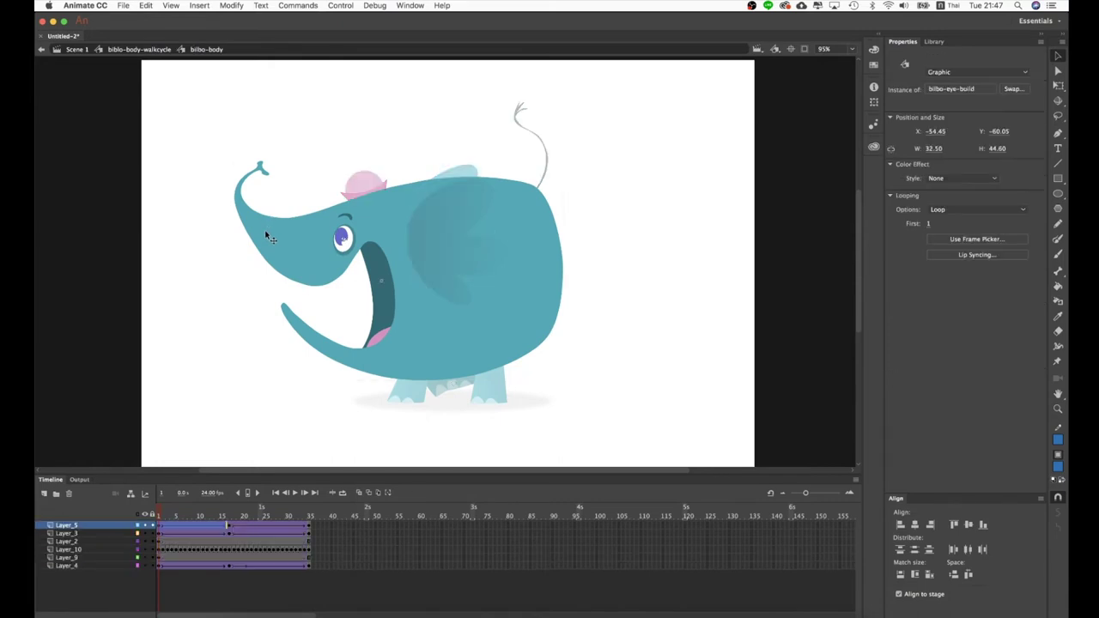
key("Return")
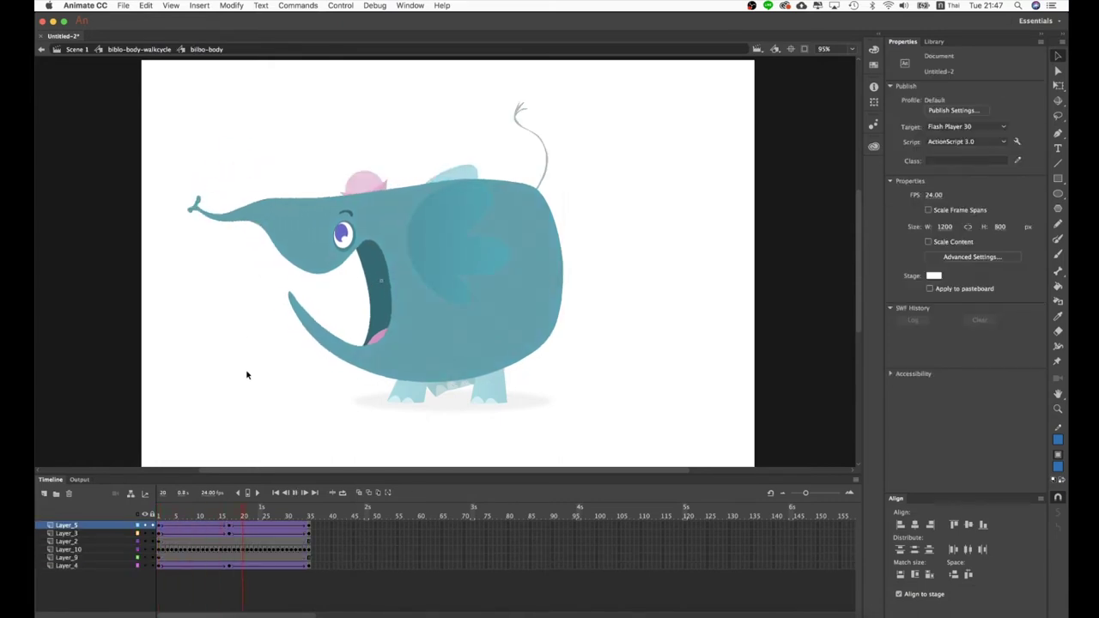
key("Return")
left_click_drag(245, 518, 110, 517)
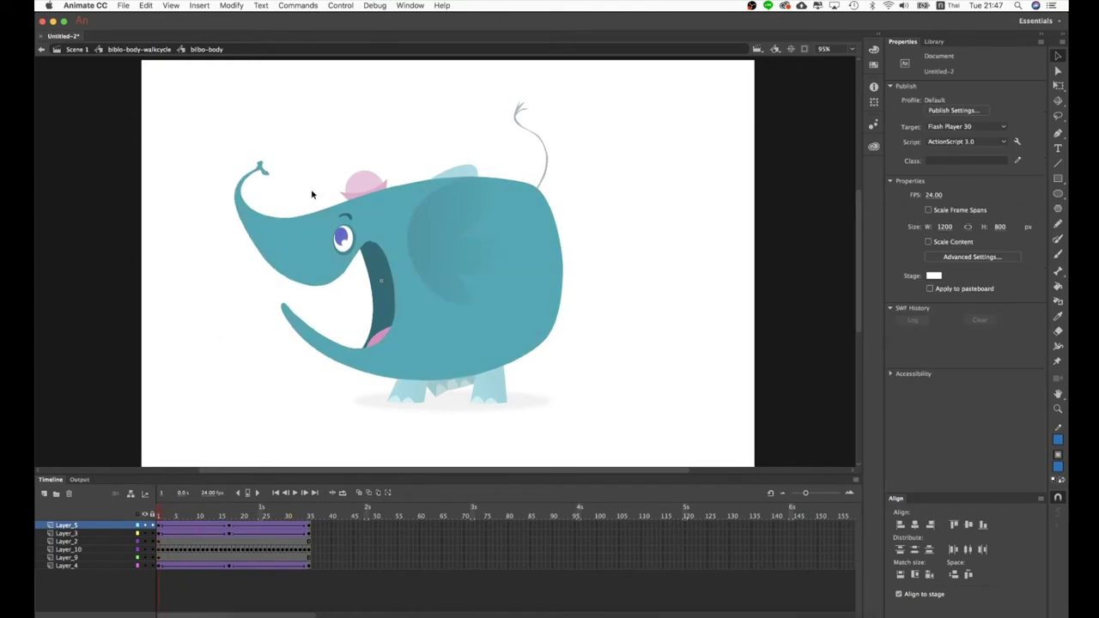
Step: Examine the body shape's frame-by-frame keyframes on Layer_10 and the eye animation inside the bilbo-body symbol
left_click(292, 256)
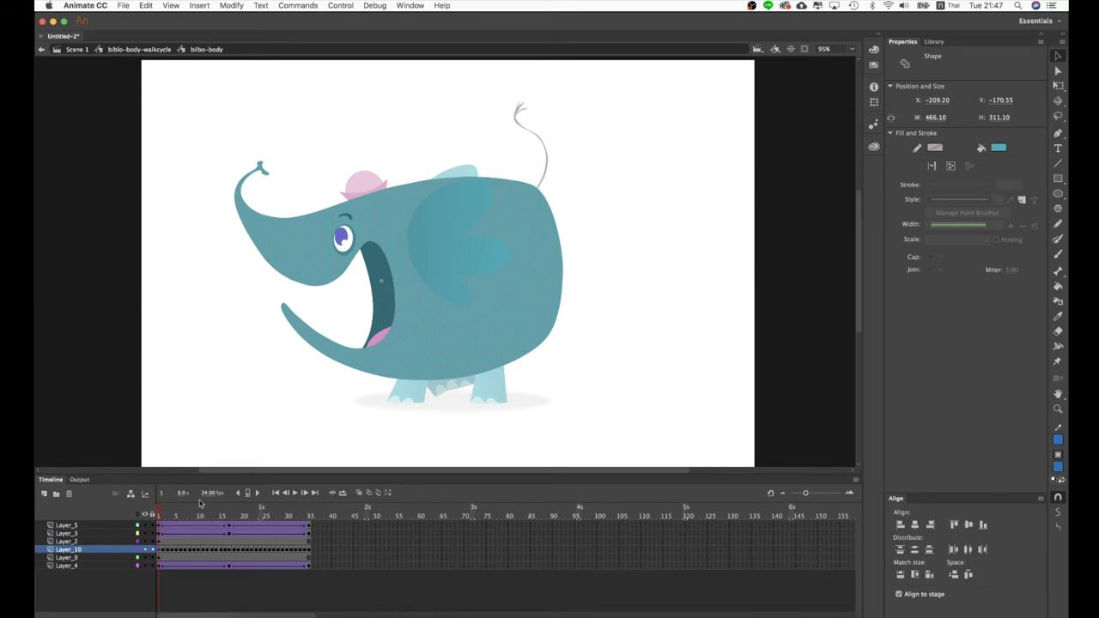
left_click_drag(162, 515, 126, 518)
left_click(276, 273)
left_click(167, 550)
left_click(183, 550)
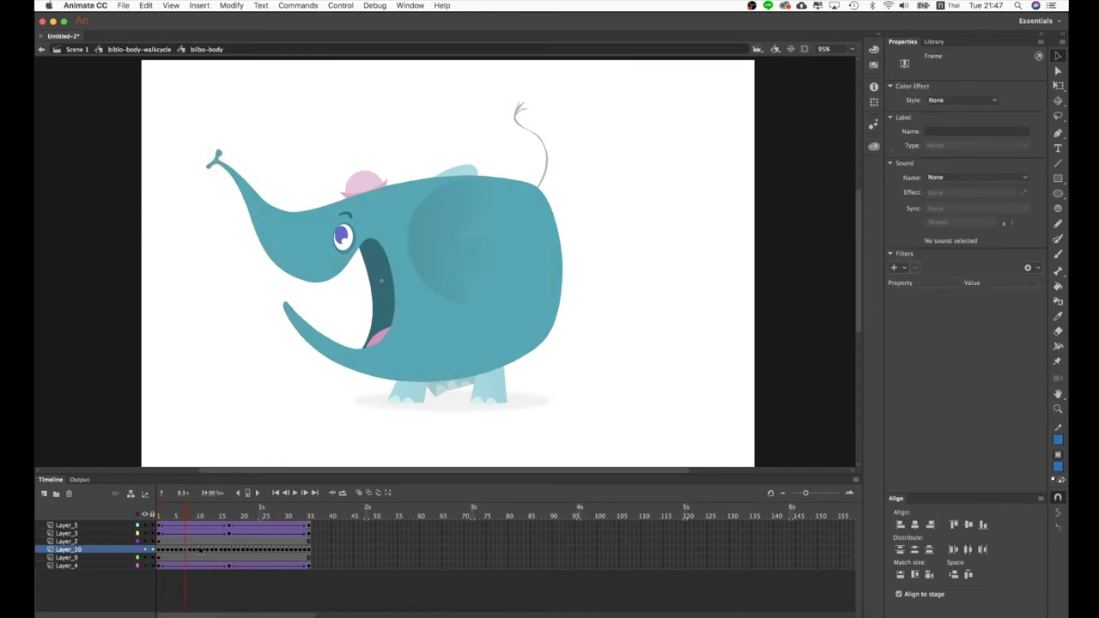
left_click(196, 549)
left_click(176, 515)
left_click_drag(176, 515, 111, 503)
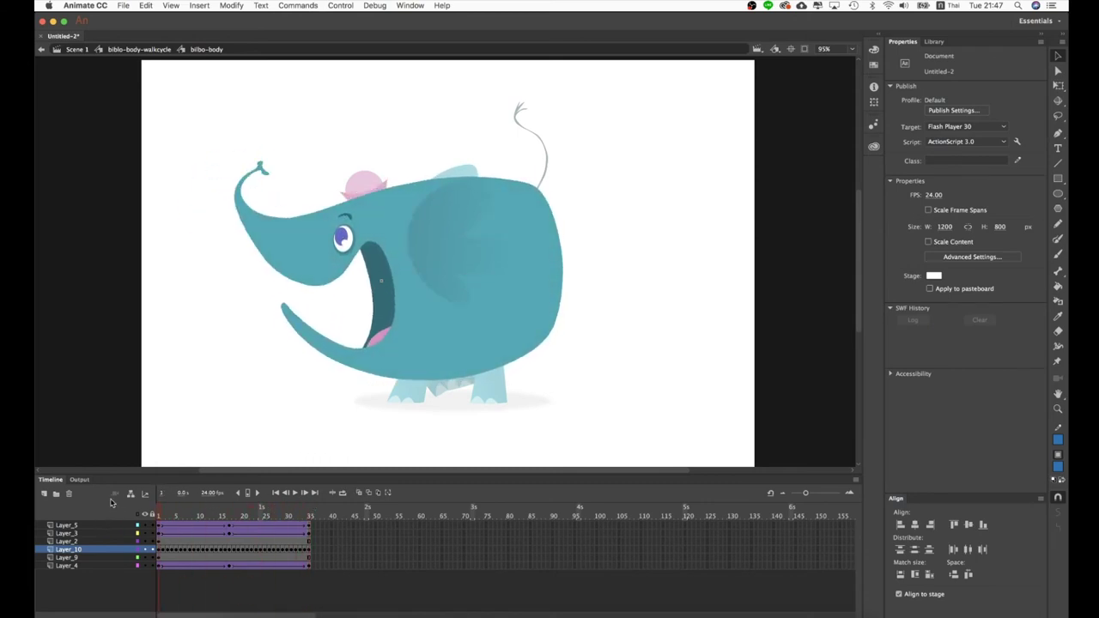
left_click(342, 238)
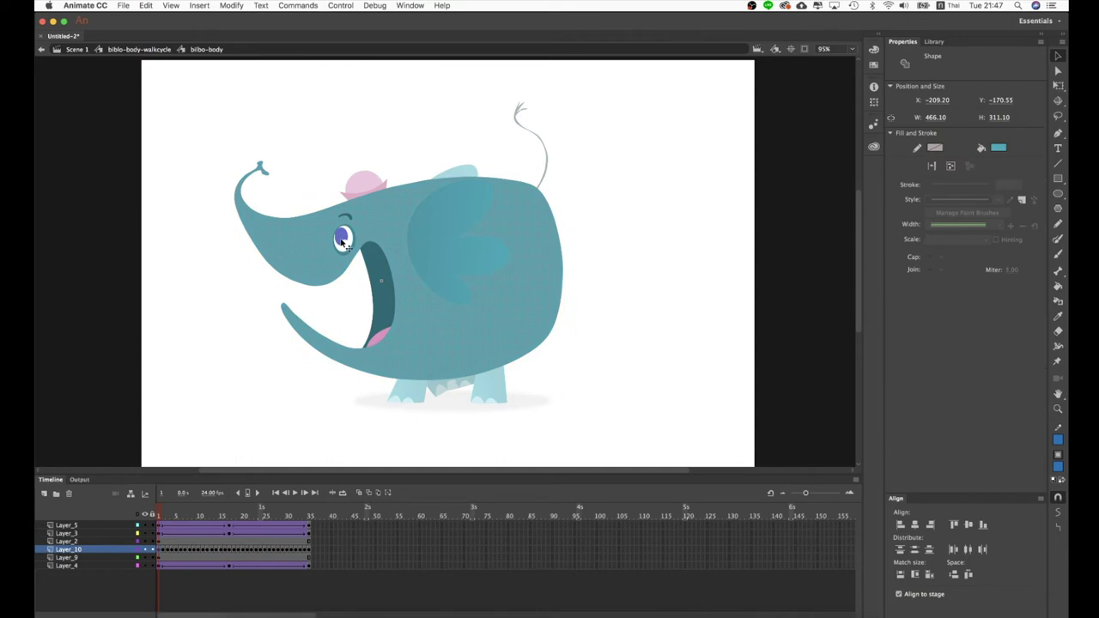
left_click_drag(172, 515, 146, 518)
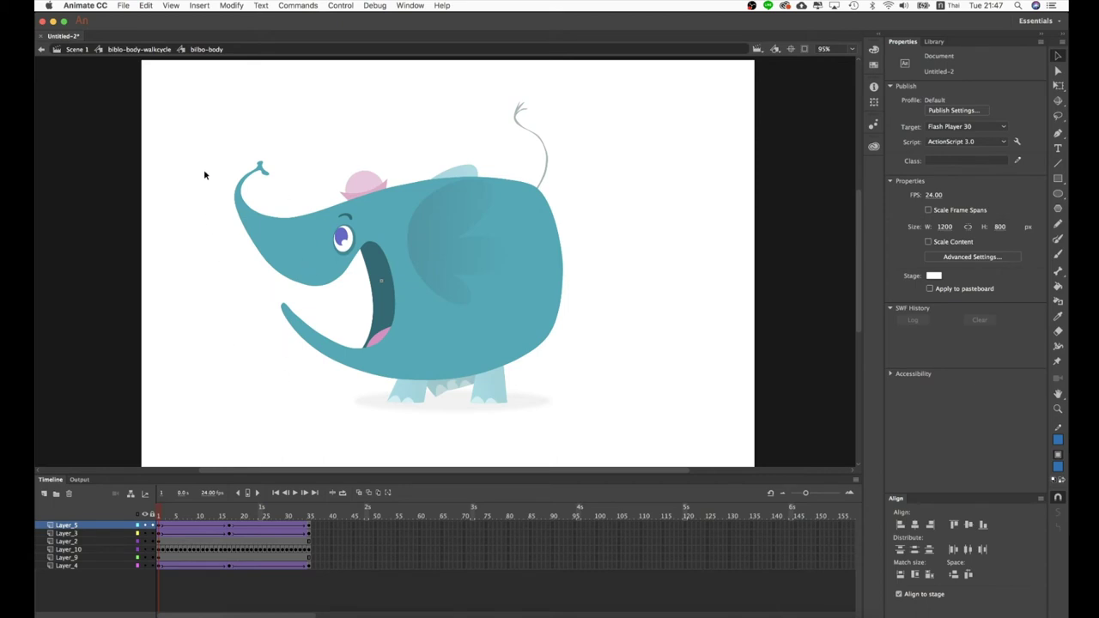
Step: Return to Scene 1 and preview the walk cycle on the timeline and as a test movie
left_click(78, 48)
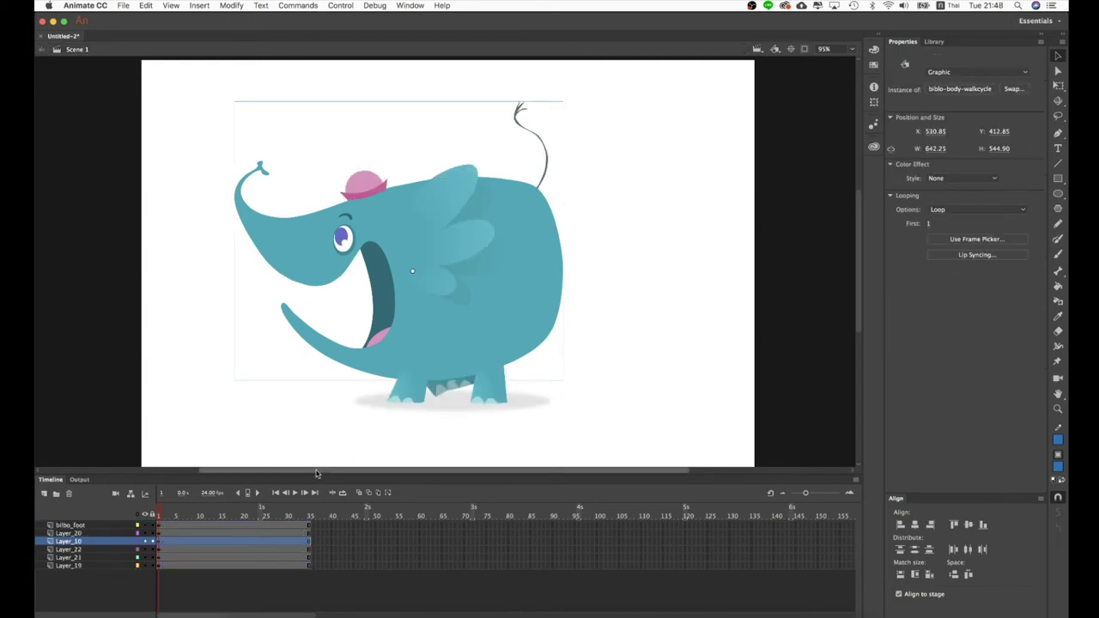
key("Return")
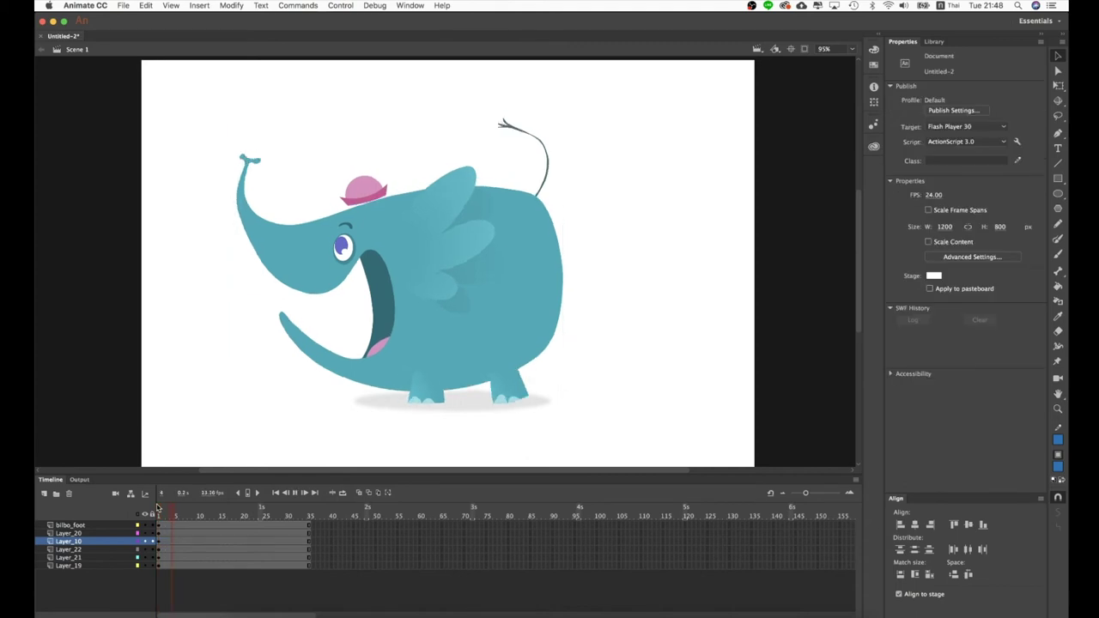
key("Return")
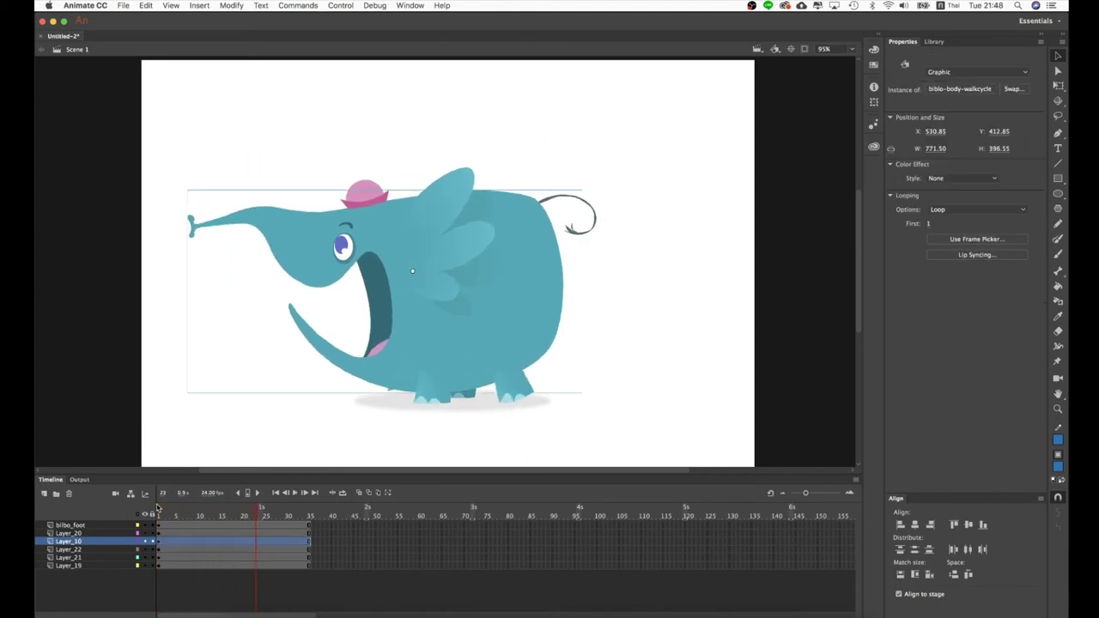
key("super+Return")
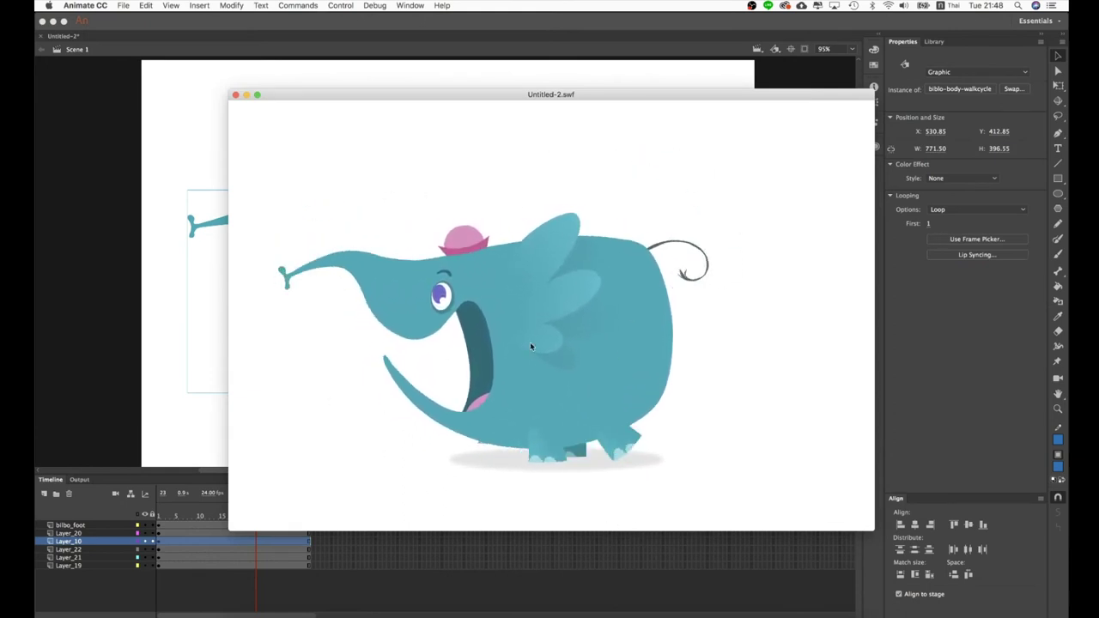
left_click(236, 95)
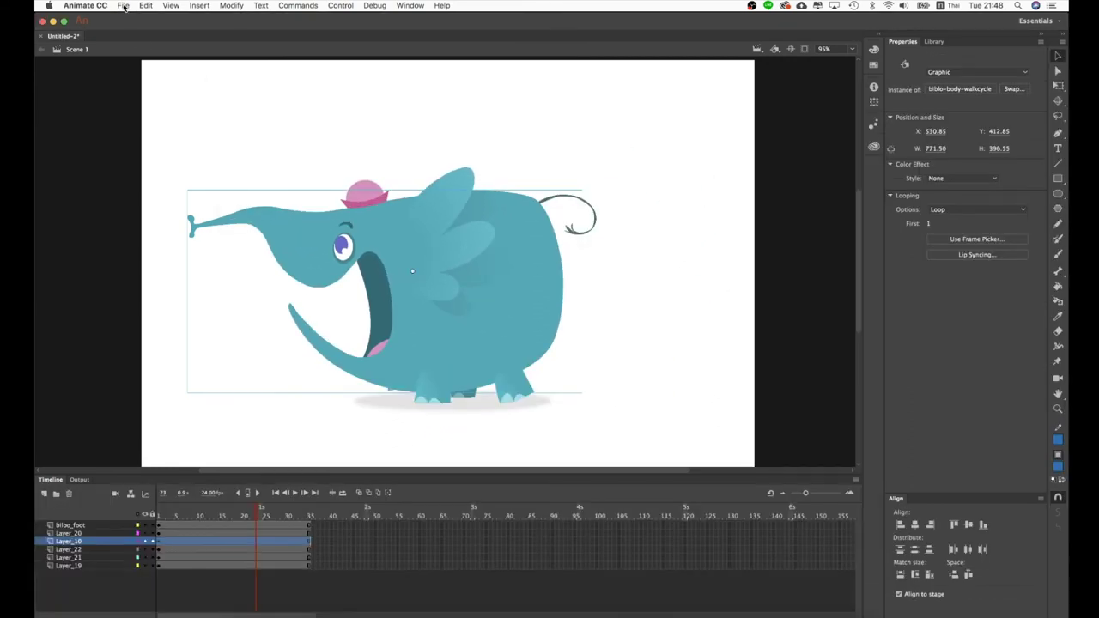
Step: Open the animated GIF export settings for the elephant walk cycle
left_click(123, 6)
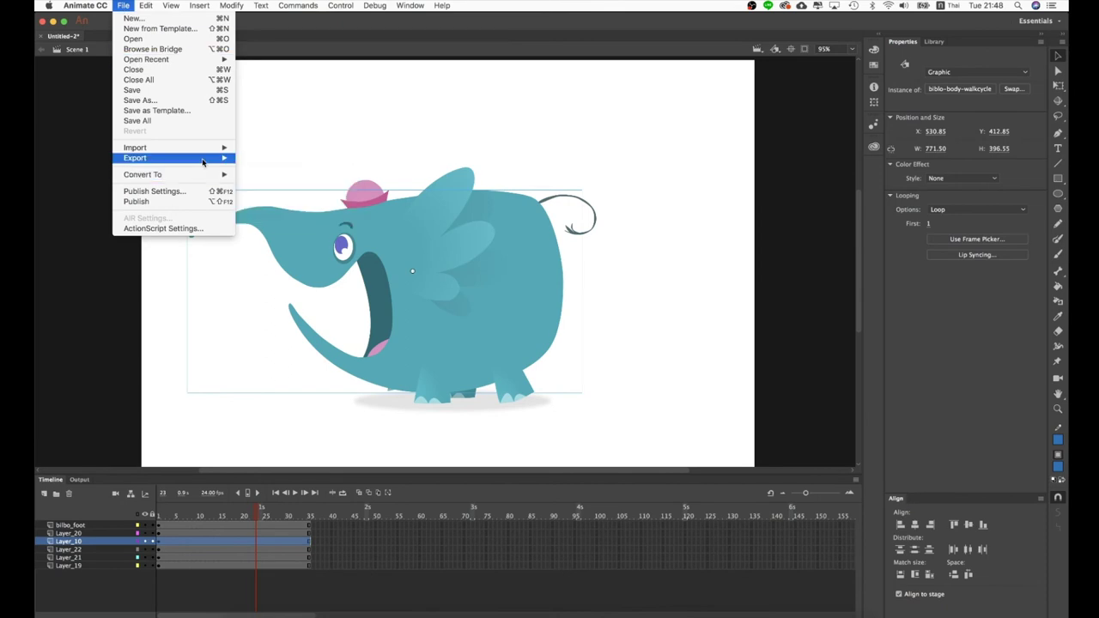
mouse_move(206, 159)
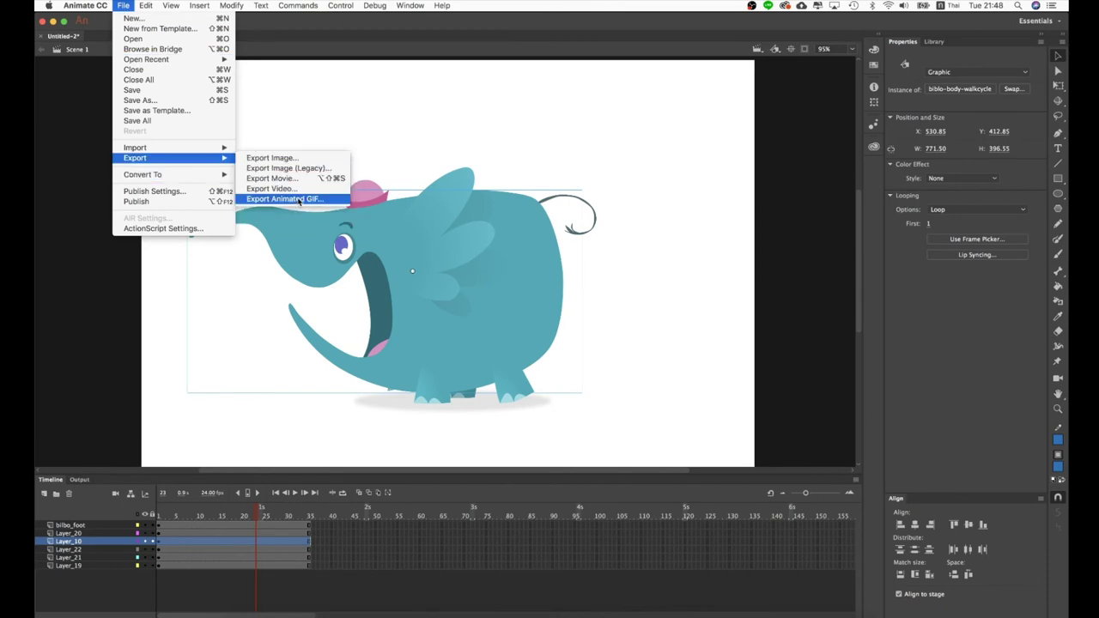
left_click(292, 200)
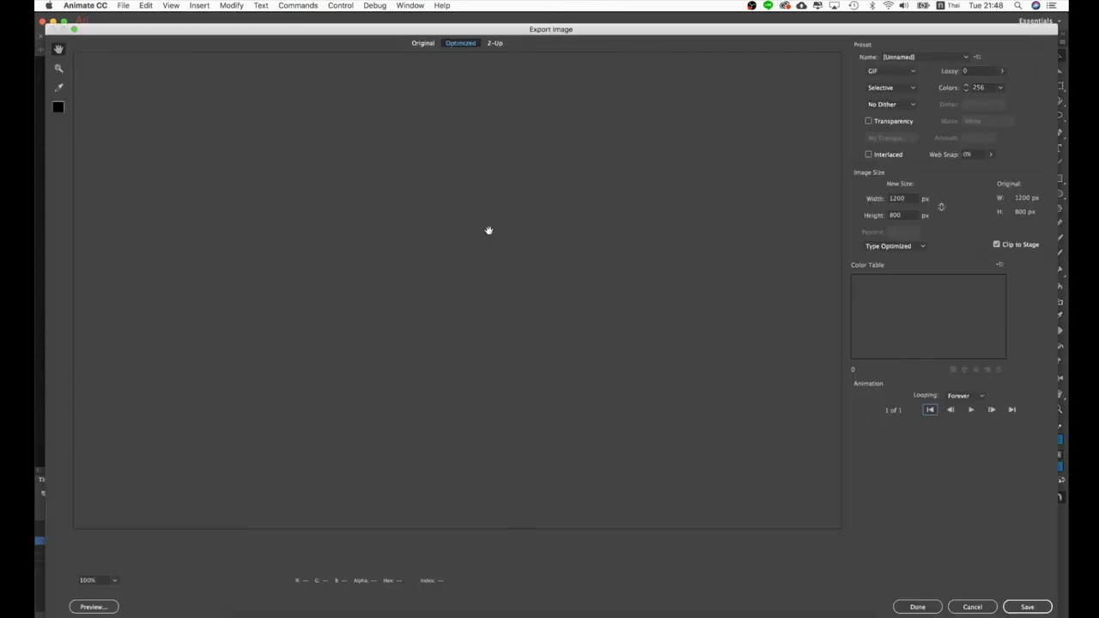
left_click_drag(575, 31, 563, 28)
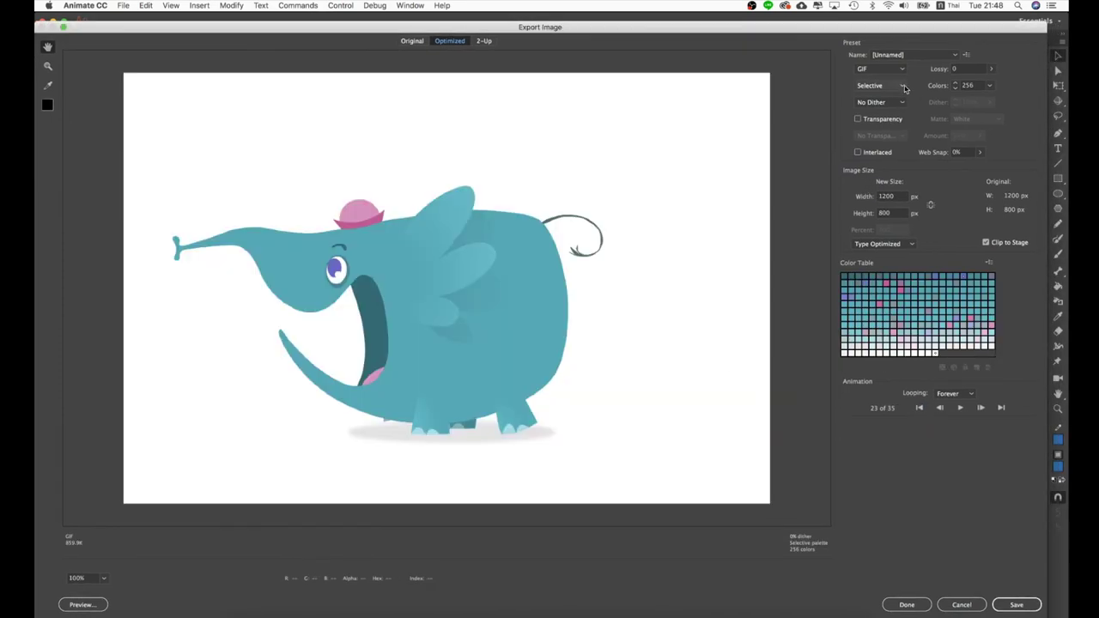
Step: Try a transparent background for the GIF and switch transparency back off
left_click(858, 120)
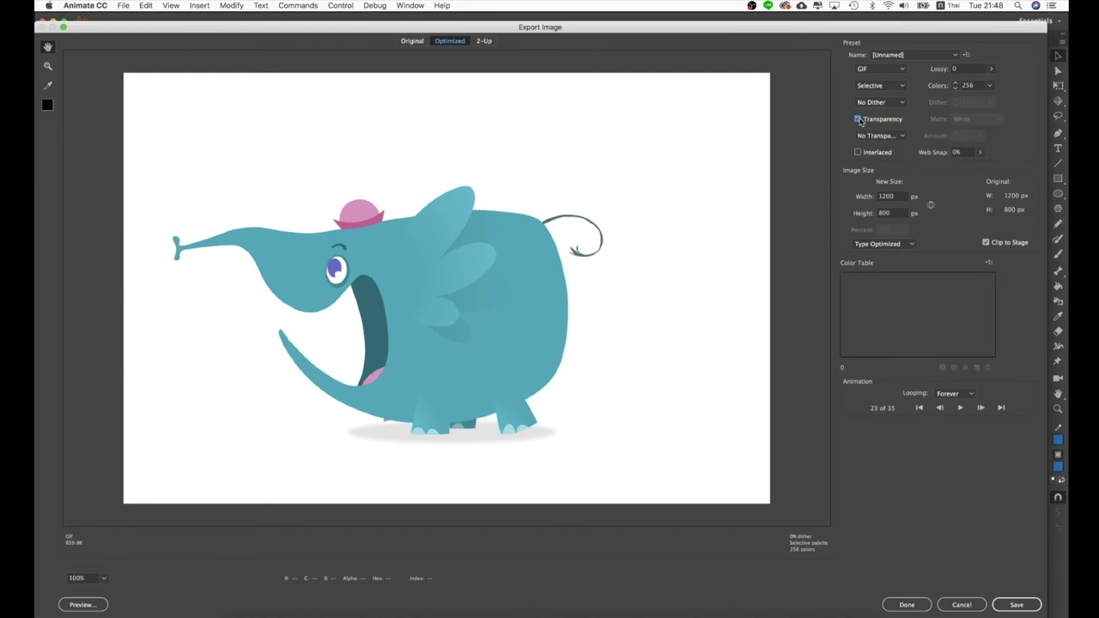
left_click(864, 137)
left_click(857, 121)
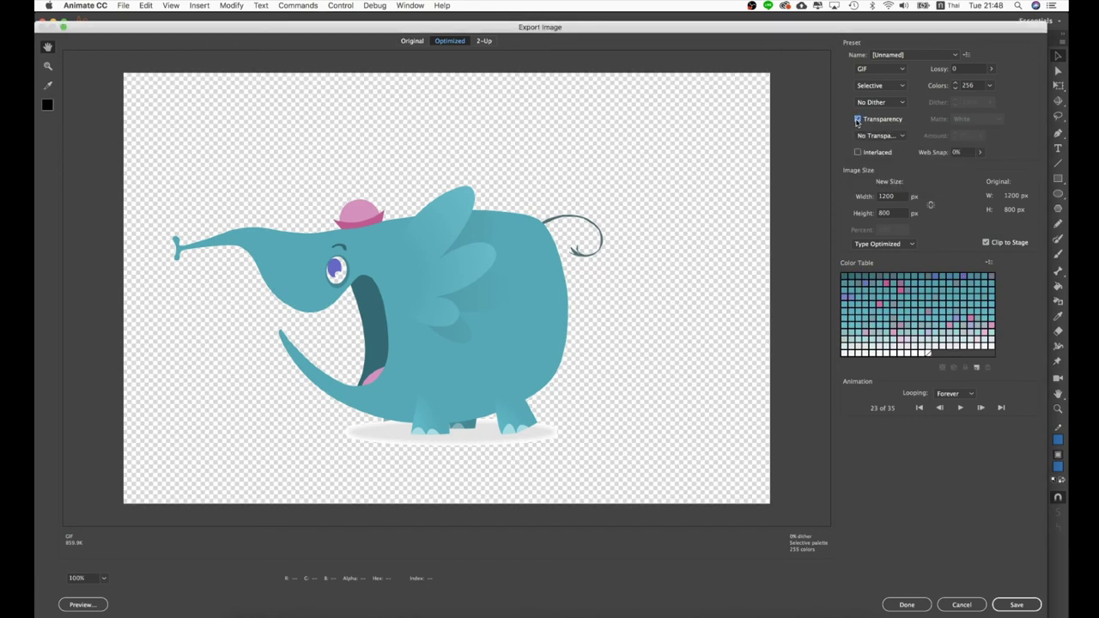
left_click(857, 120)
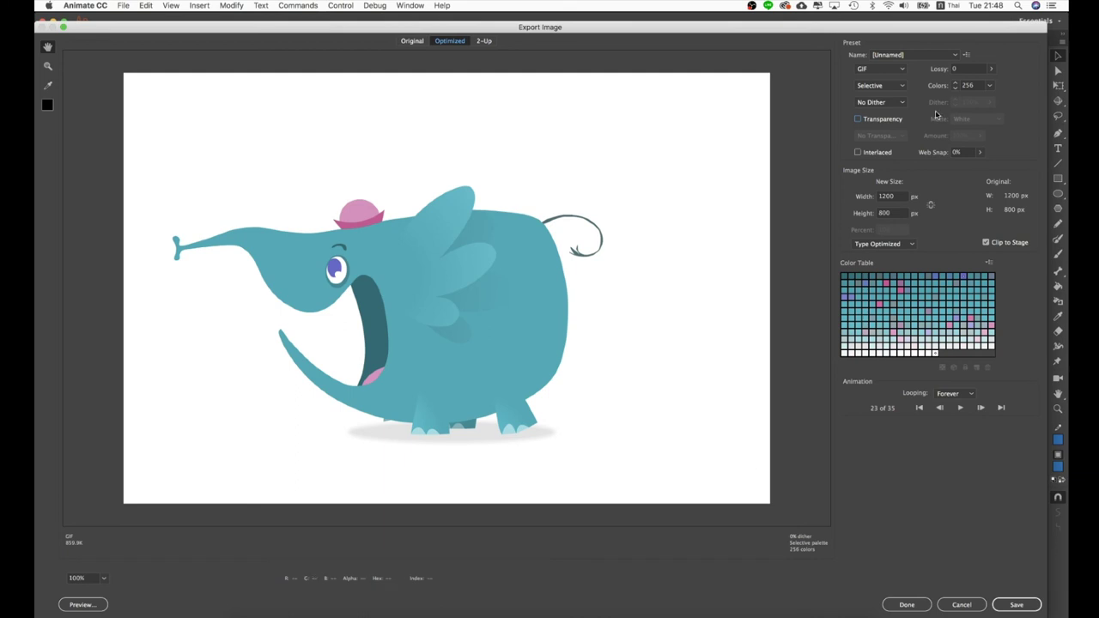
Step: Select 256 colors for the GIF and check the Web Snap tolerance setting
left_click(989, 85)
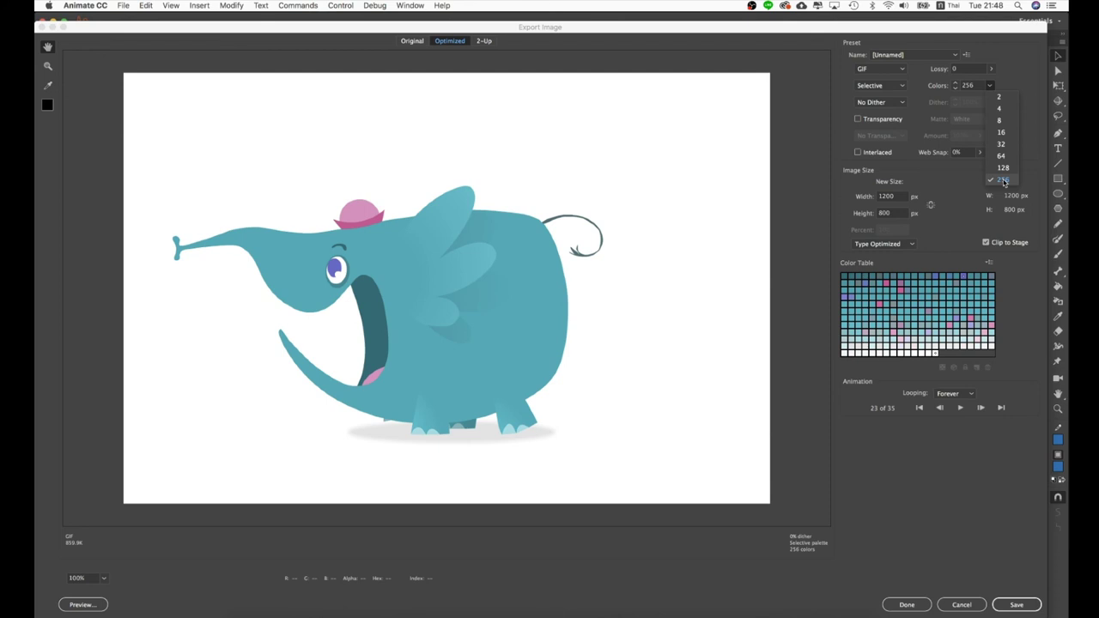
left_click(1004, 179)
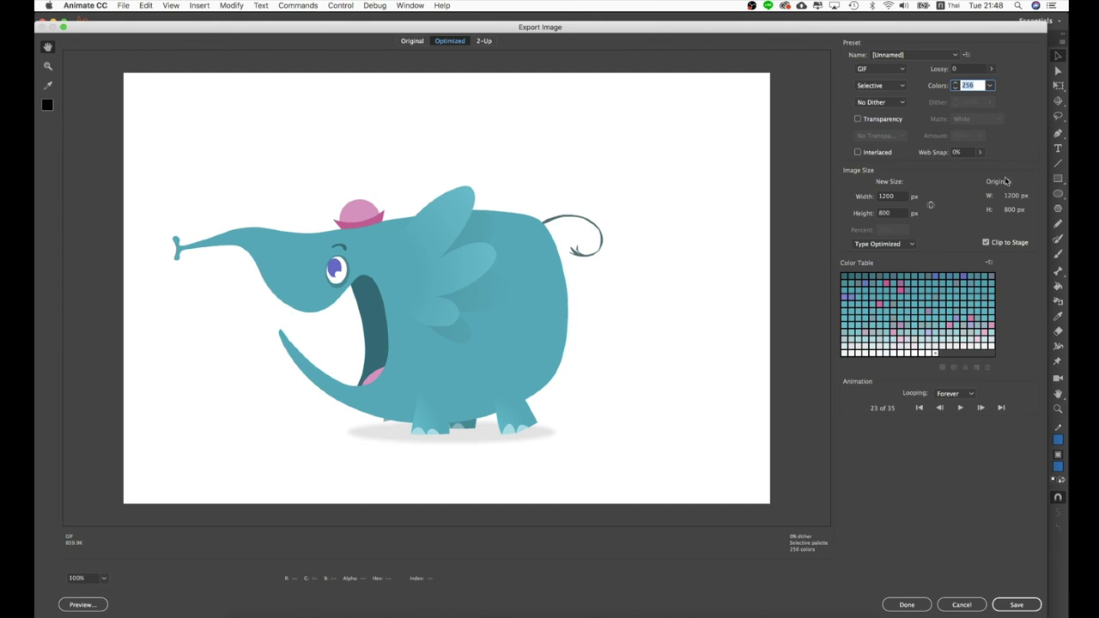
left_click(981, 152)
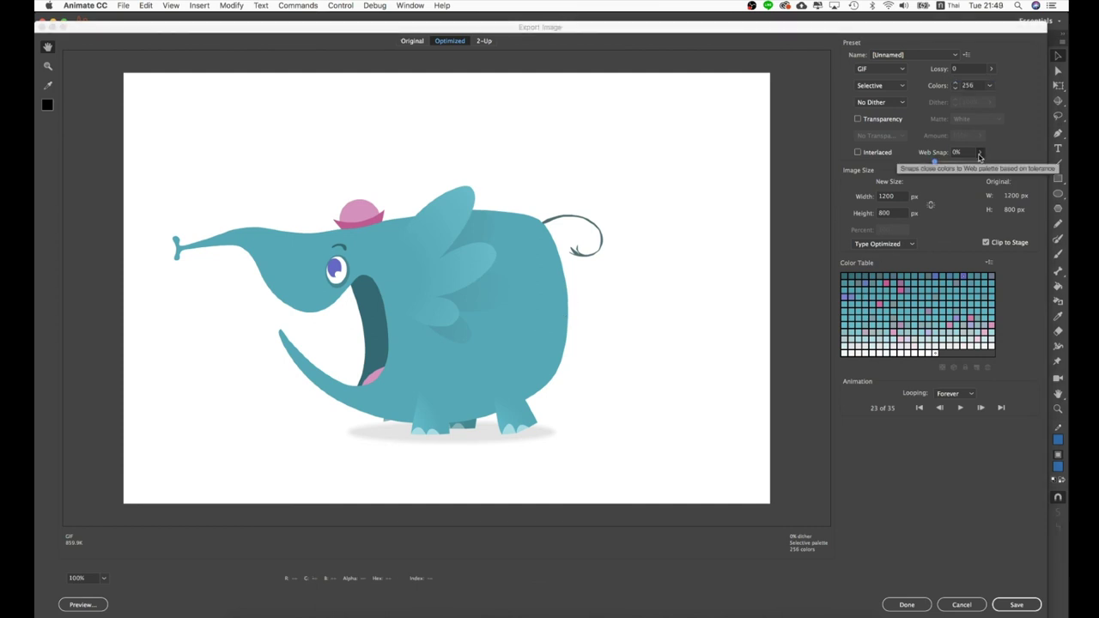
left_click(999, 152)
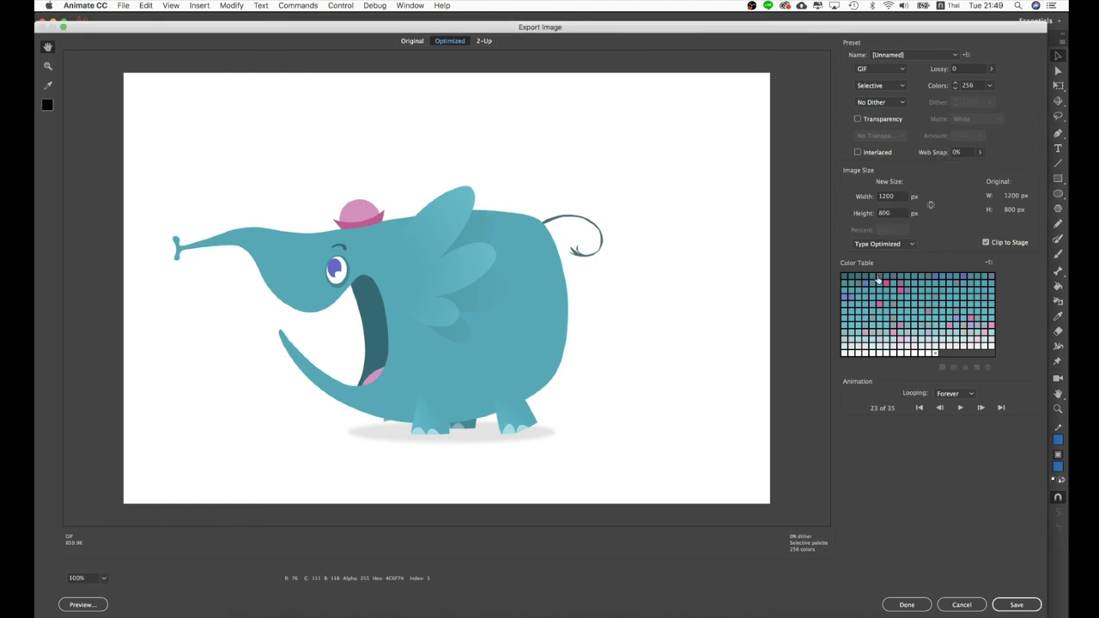
Step: Play the GIF preview and try setting its looping to Once
left_click(957, 407)
left_click(956, 394)
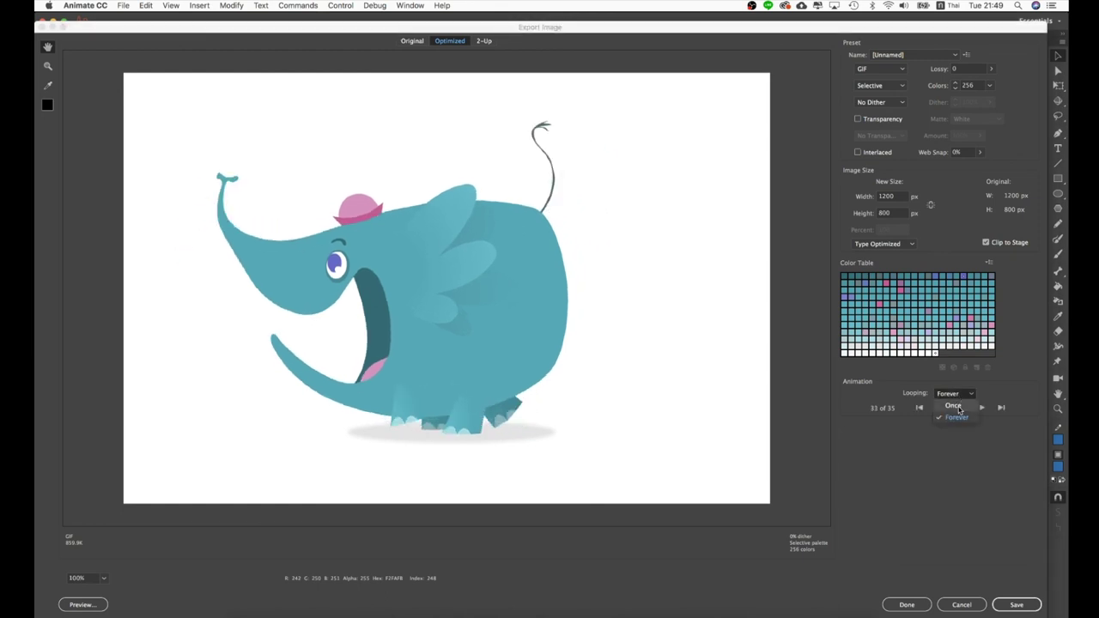
left_click(954, 405)
left_click(961, 408)
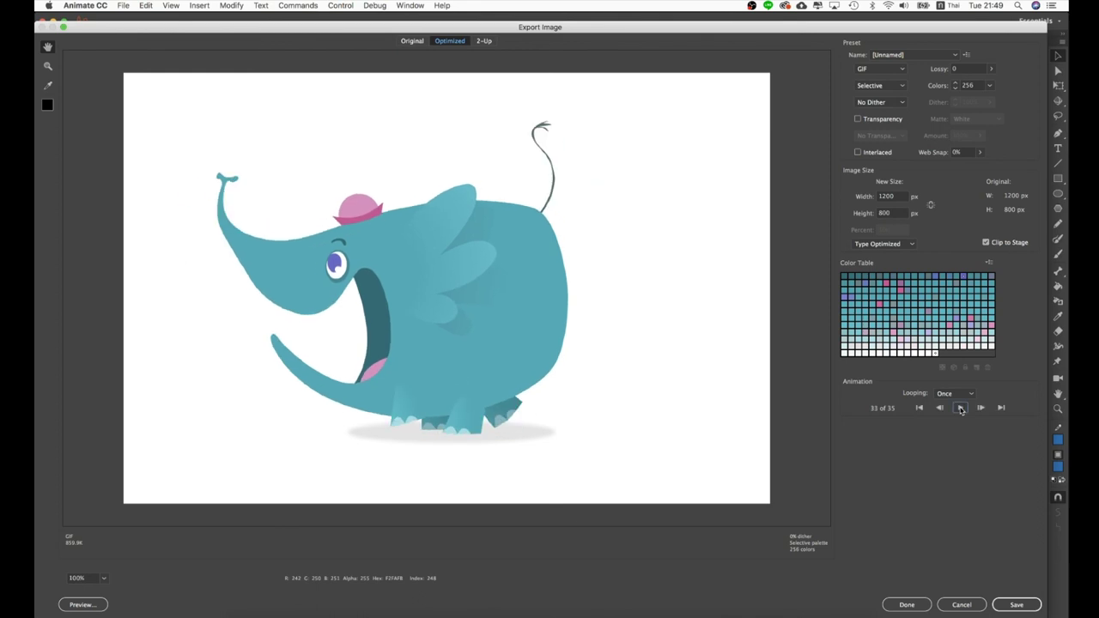
Step: Set the GIF's looping to Forever, play the animation preview and stop it
left_click(956, 395)
left_click(958, 415)
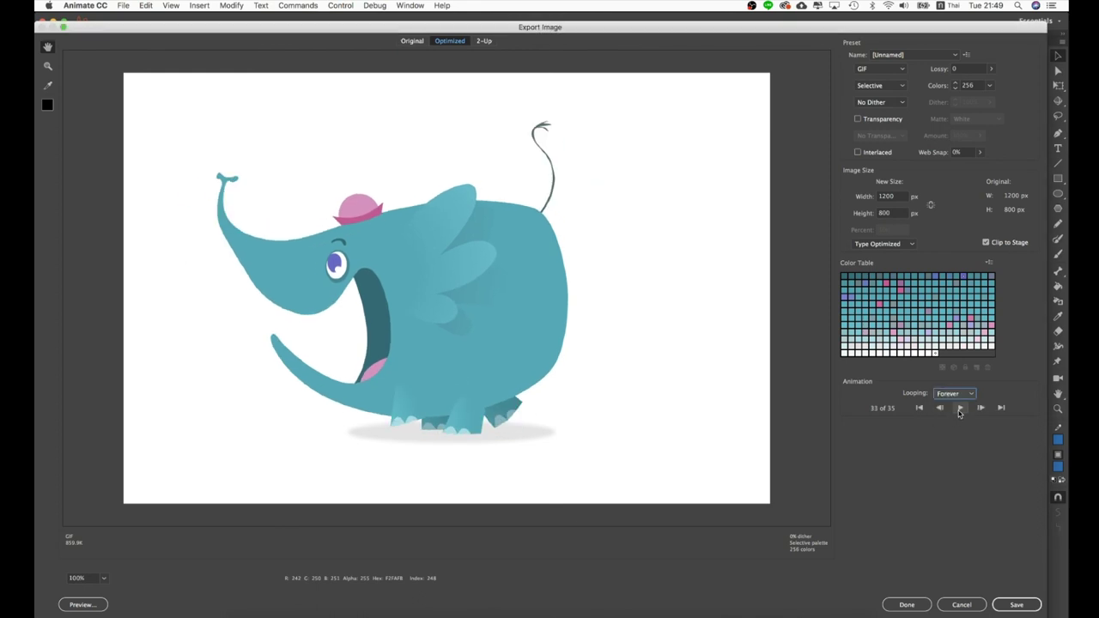
left_click(959, 409)
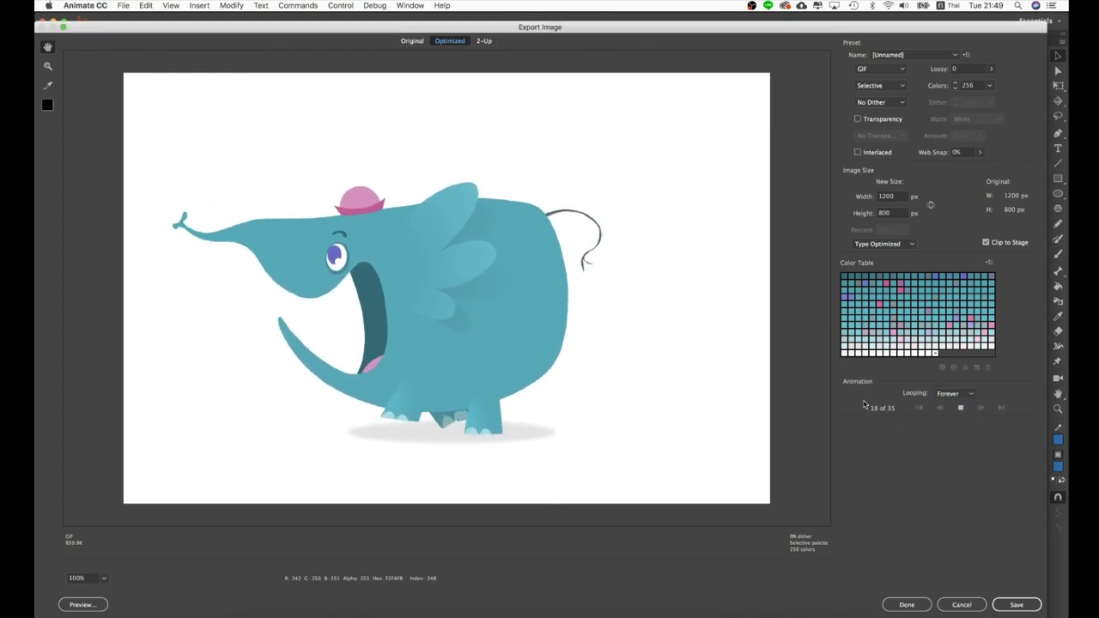
left_click(960, 408)
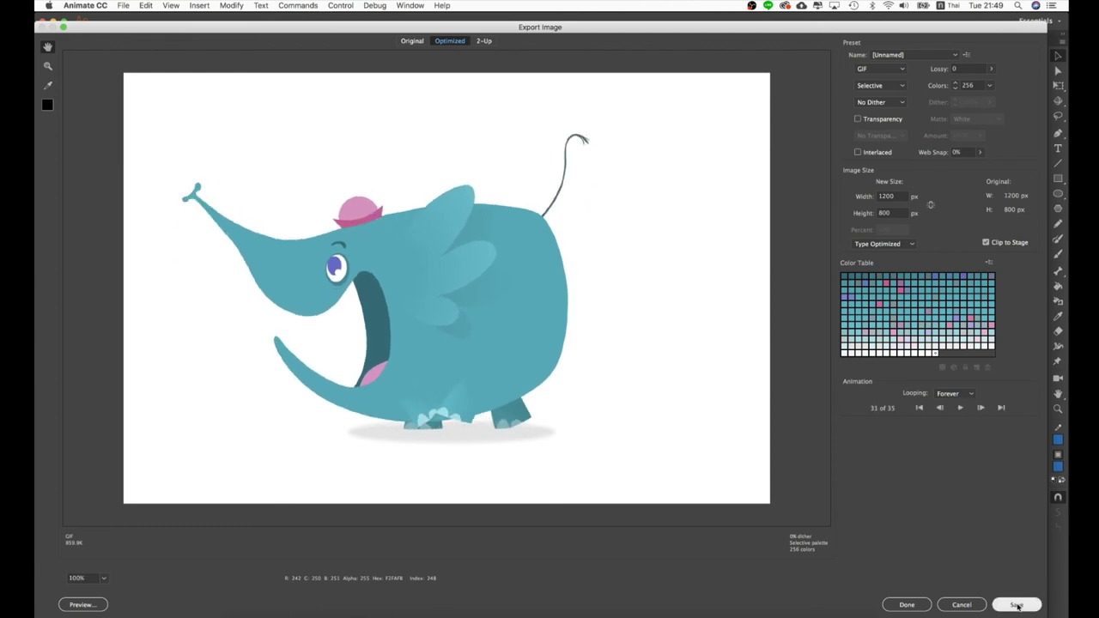